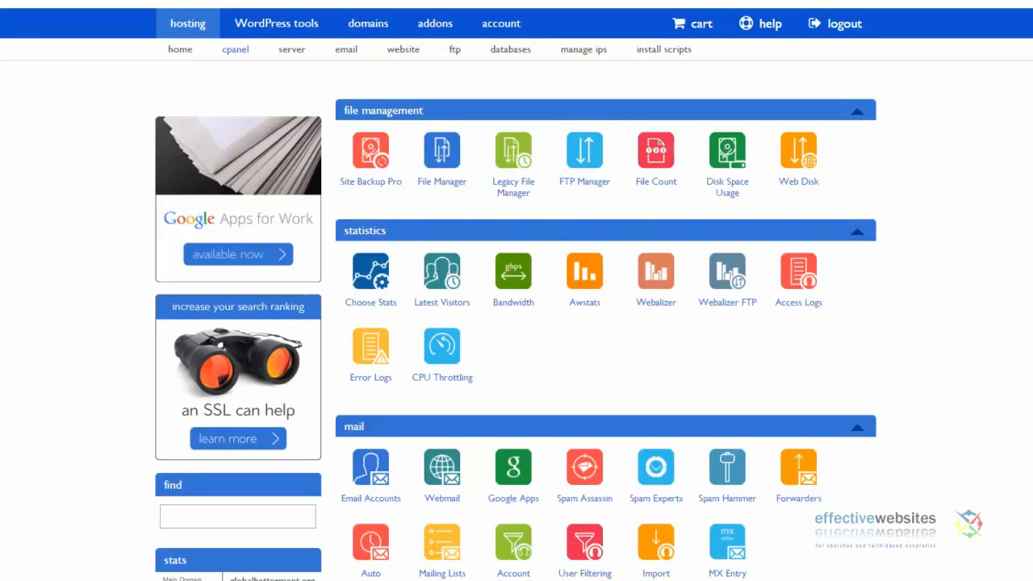
- Scroll the cPanel dashboard down to the Databases group with MySQL Databases and phpMyAdmin
scroll(605, 323, down, 10)
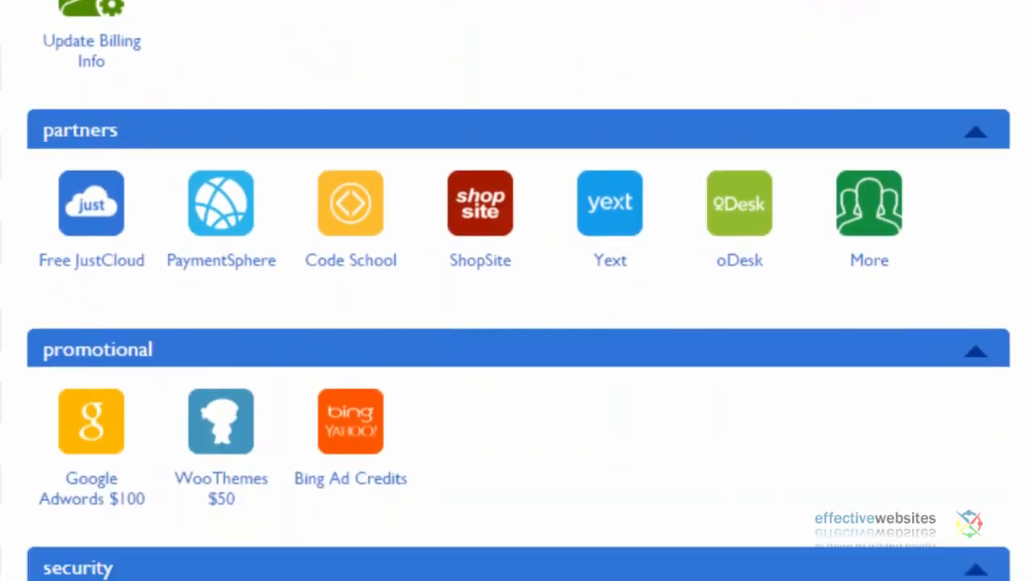
scroll(516, 322, down, 7)
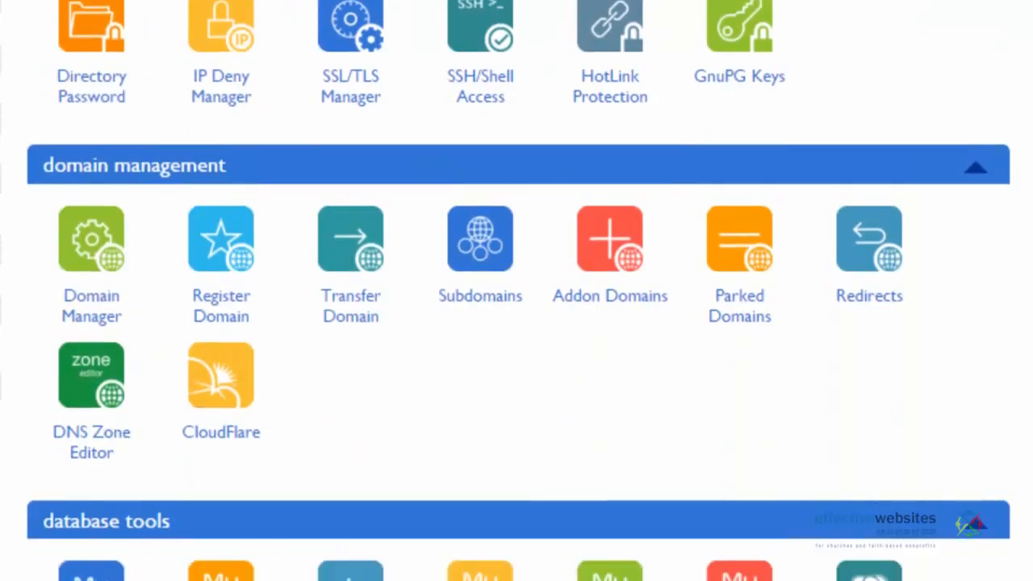
scroll(516, 323, down, 3)
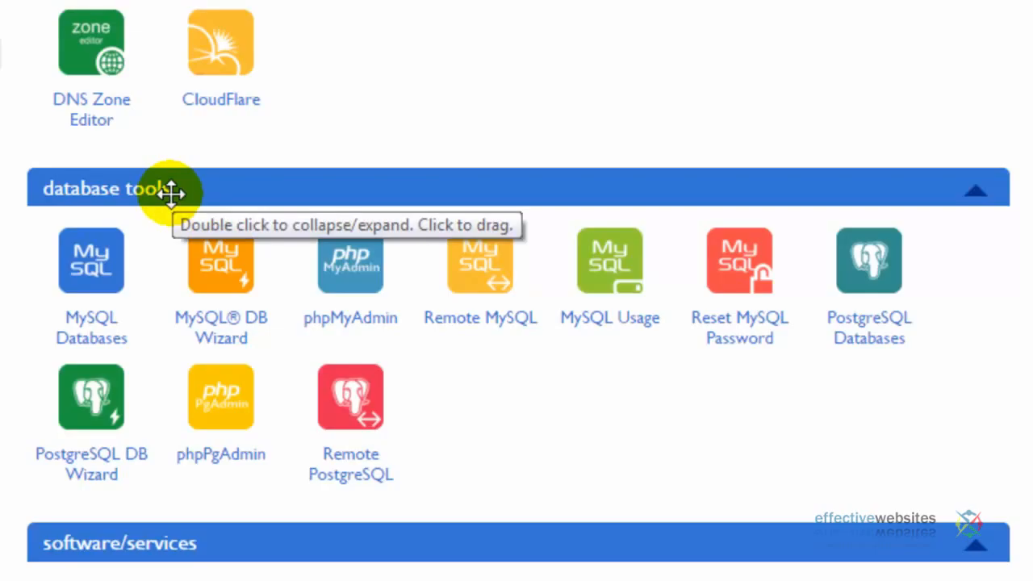
- Create the MySQL database 'indi' in the Database Wizard and enter the new username 'nix'
click(218, 331)
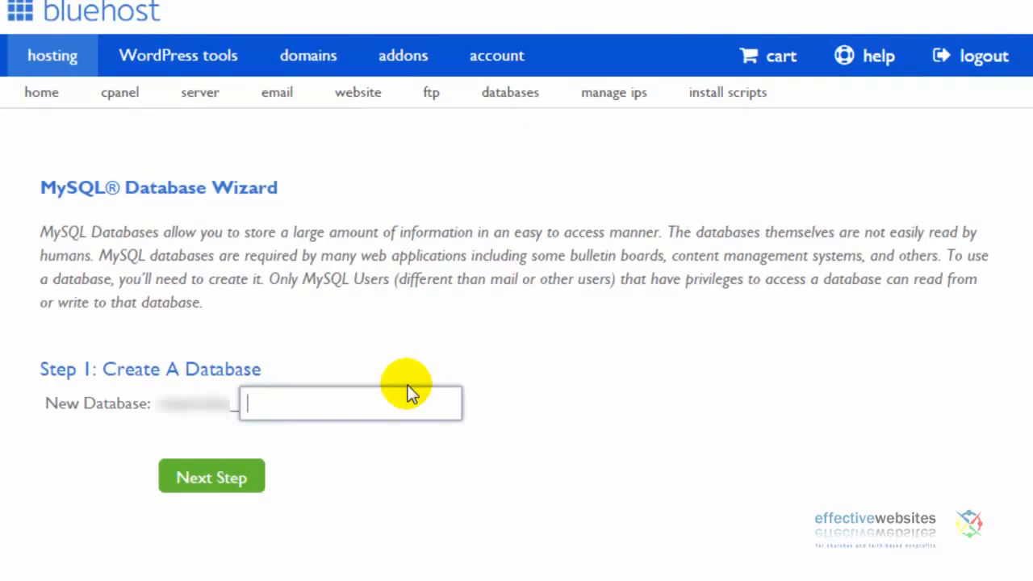
text(indi)
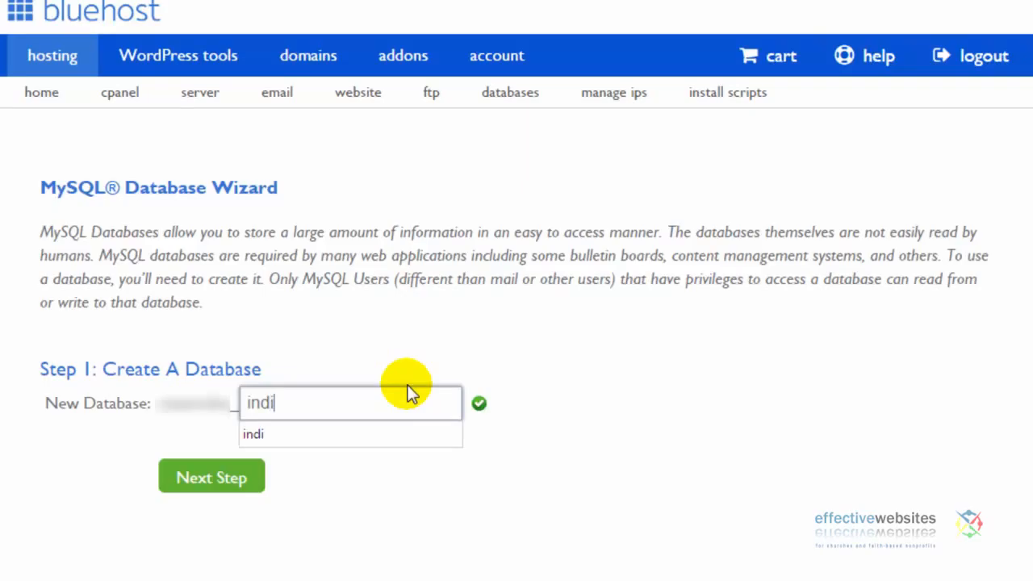
click(210, 482)
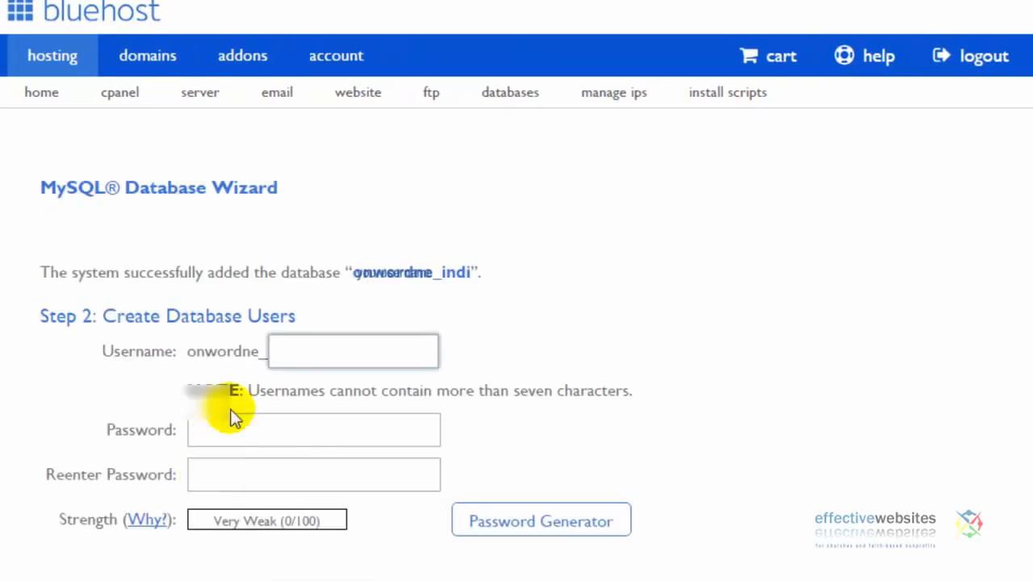
click(313, 347)
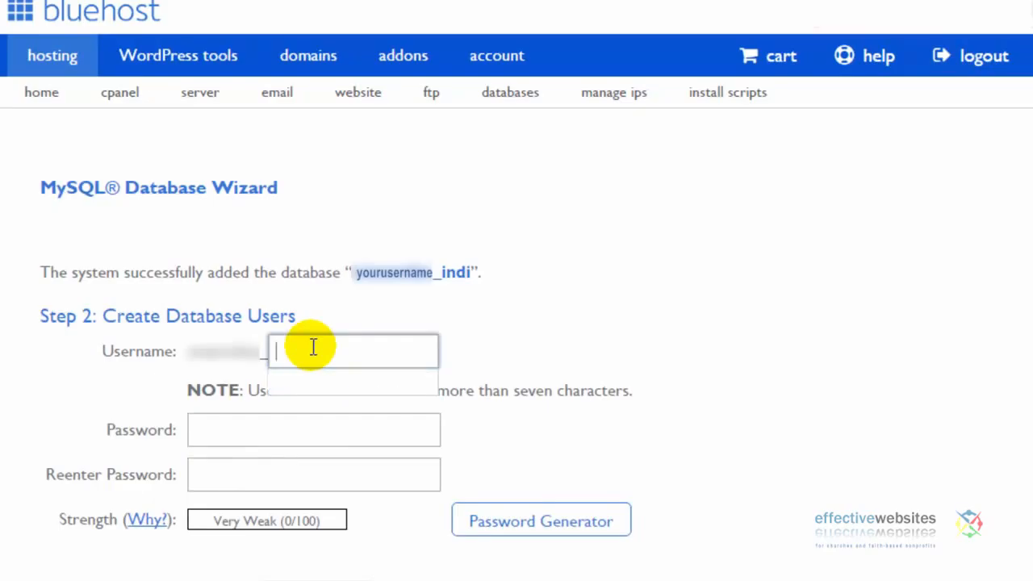
text(nix)
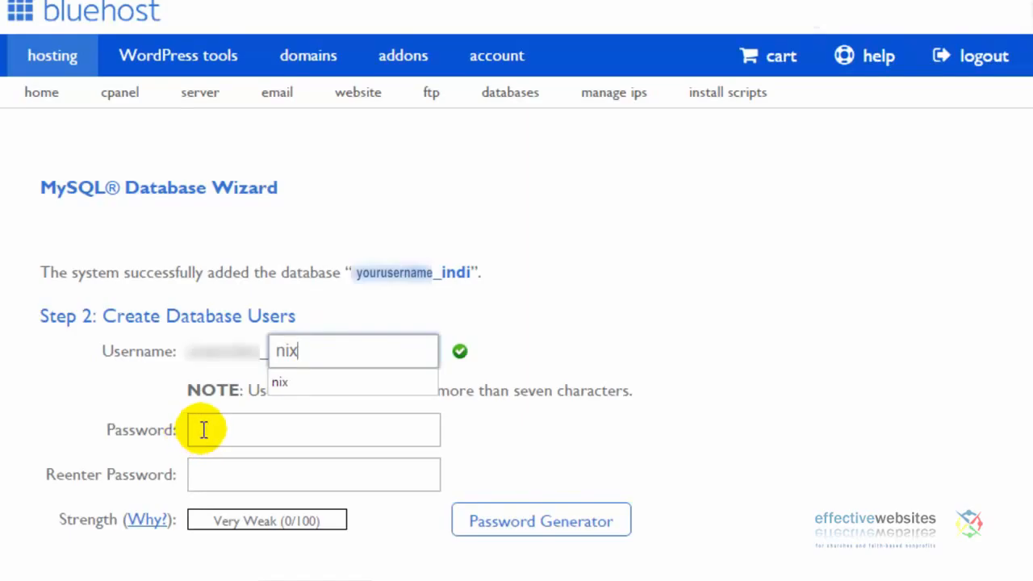
- Generate and copy a very strong password for the 'nix' user, then create the user
click(525, 529)
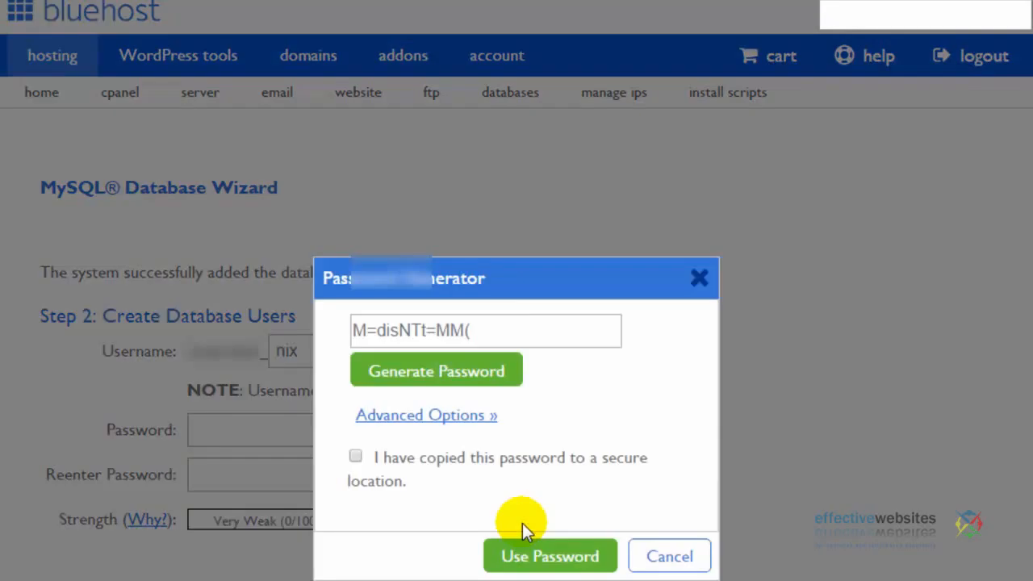
drag(482, 330, 293, 340)
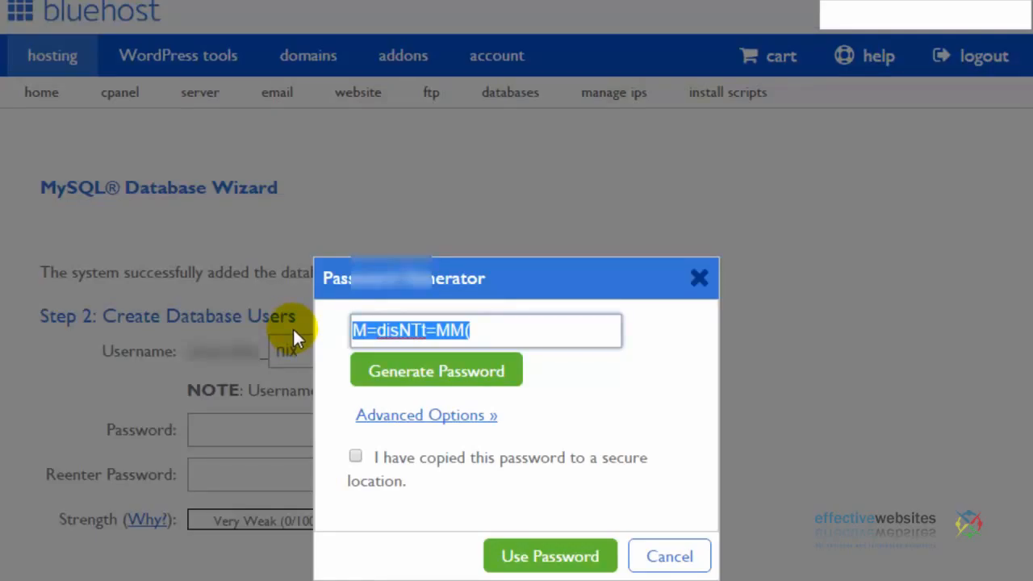
click(356, 458)
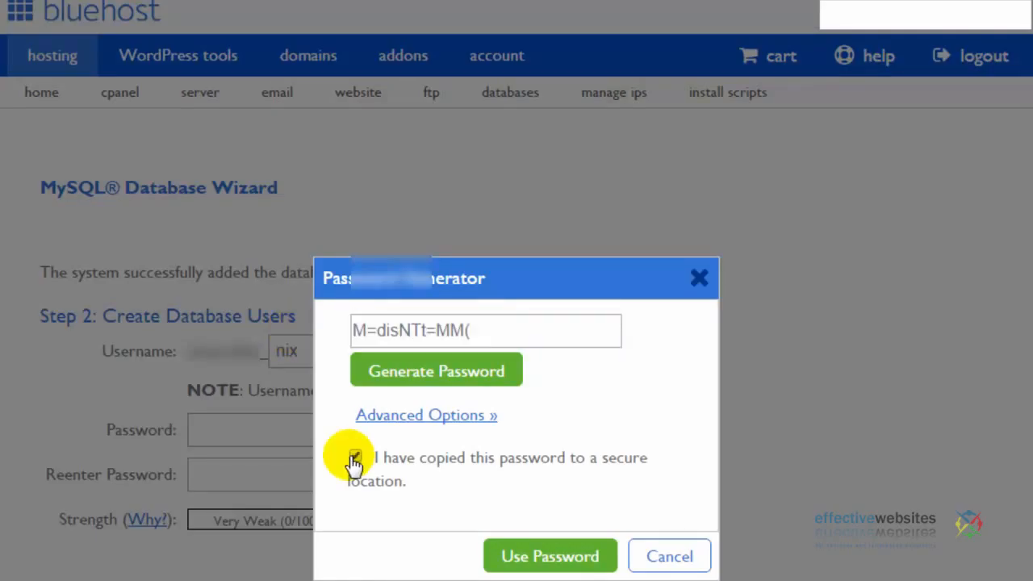
click(537, 561)
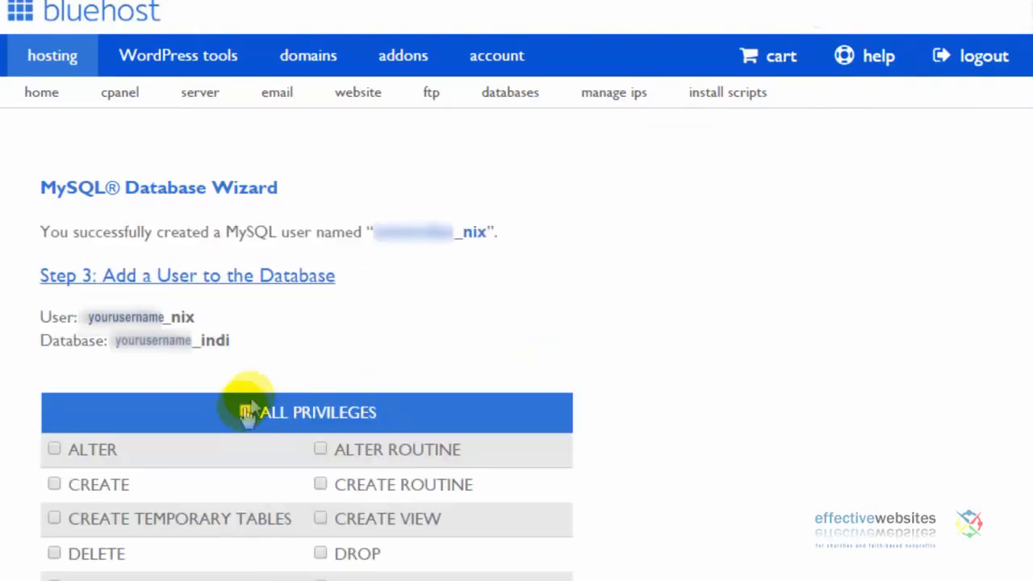
- Grant the 'nix' user ALL PRIVILEGES on the 'indi' database and return to cPanel home
click(245, 413)
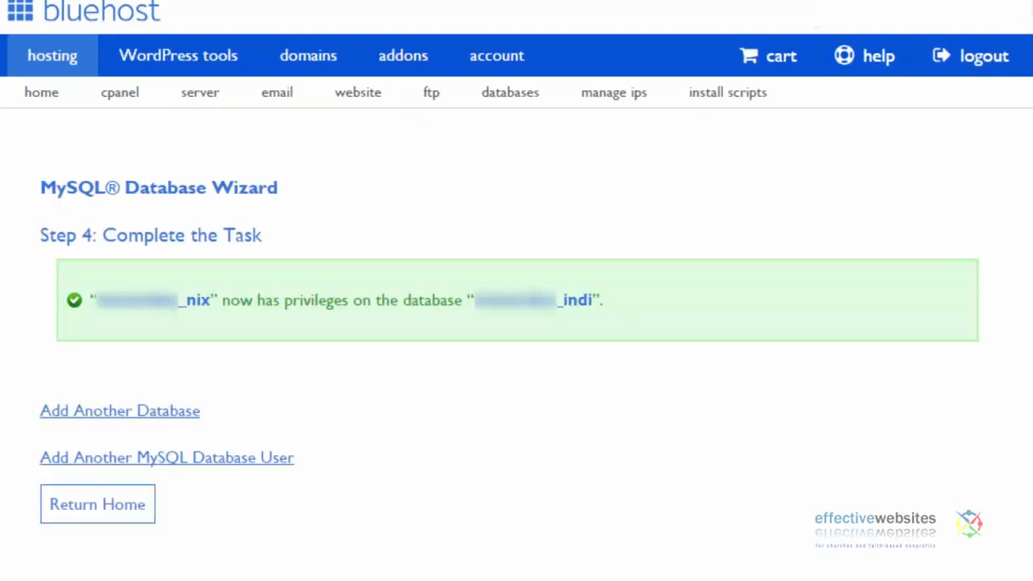
drag(105, 295, 599, 299)
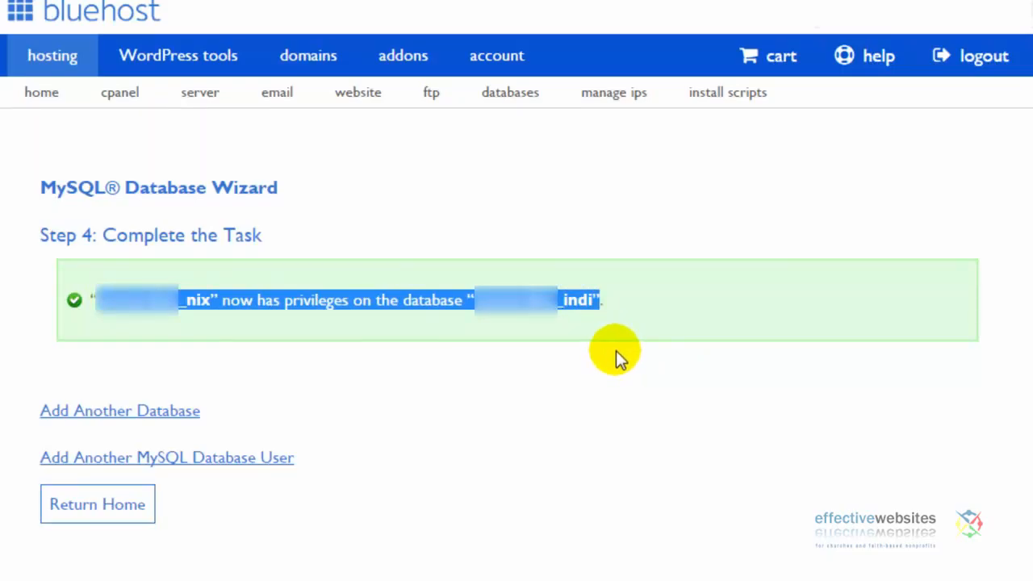
click(93, 514)
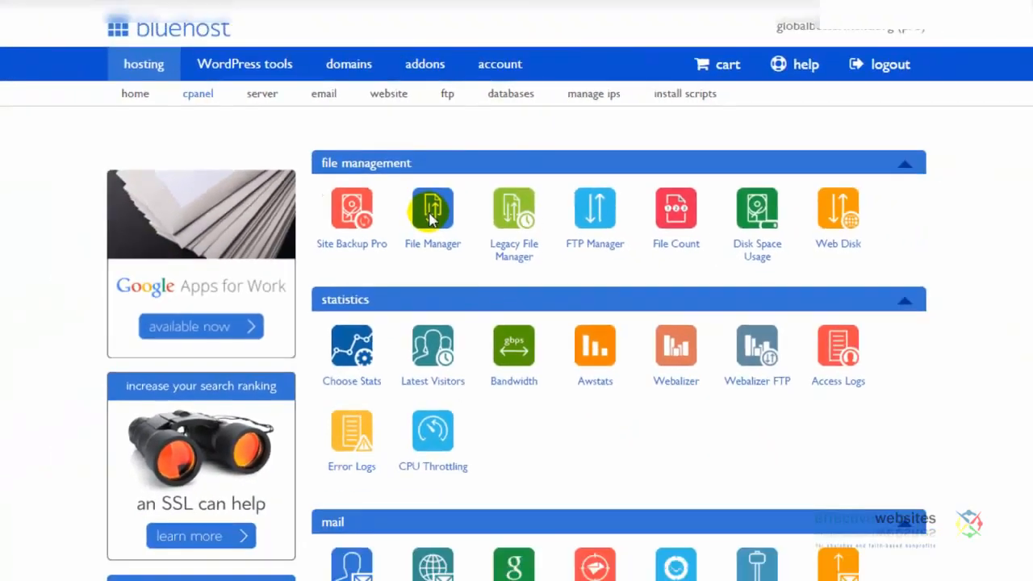
- Open File Manager's upload page for public_html/experiment and bring up the file chooser
click(433, 211)
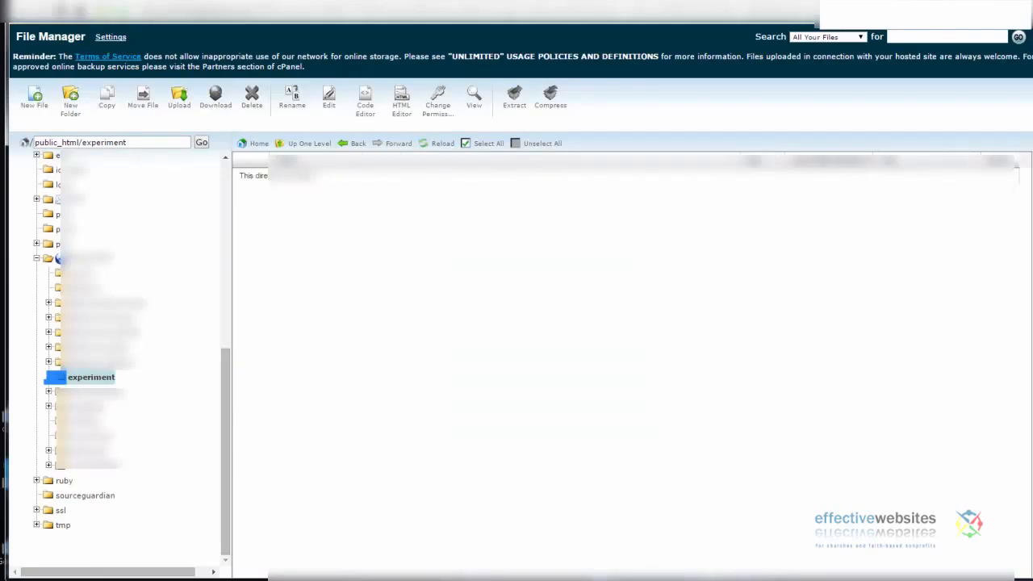
click(179, 103)
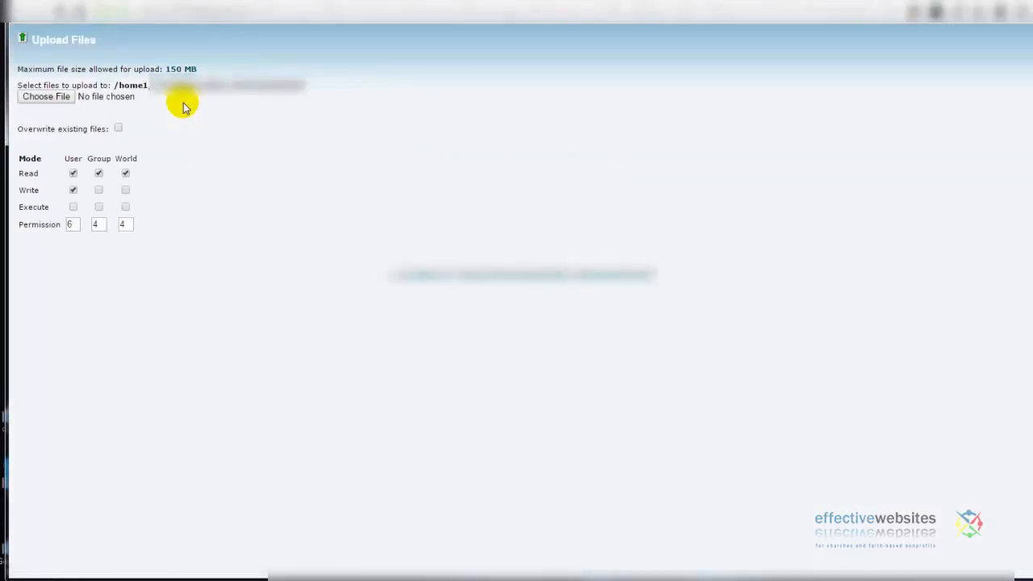
click(51, 100)
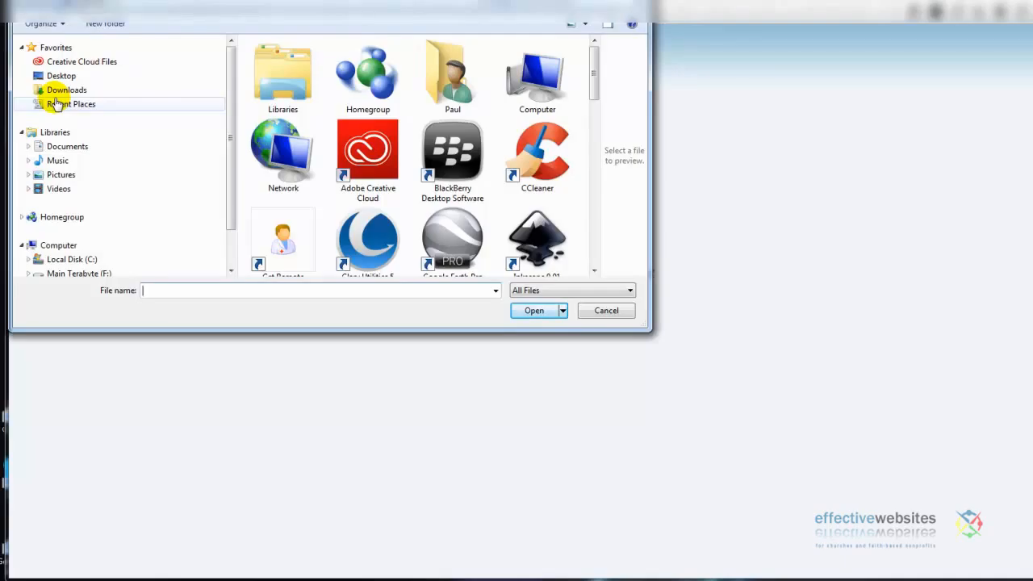
- Upload SiteShaper_Shape5_Soul_Search_current.zip from the downloads folder into public_html/experiment
drag(592, 64, 593, 153)
double_click(557, 97)
click(547, 92)
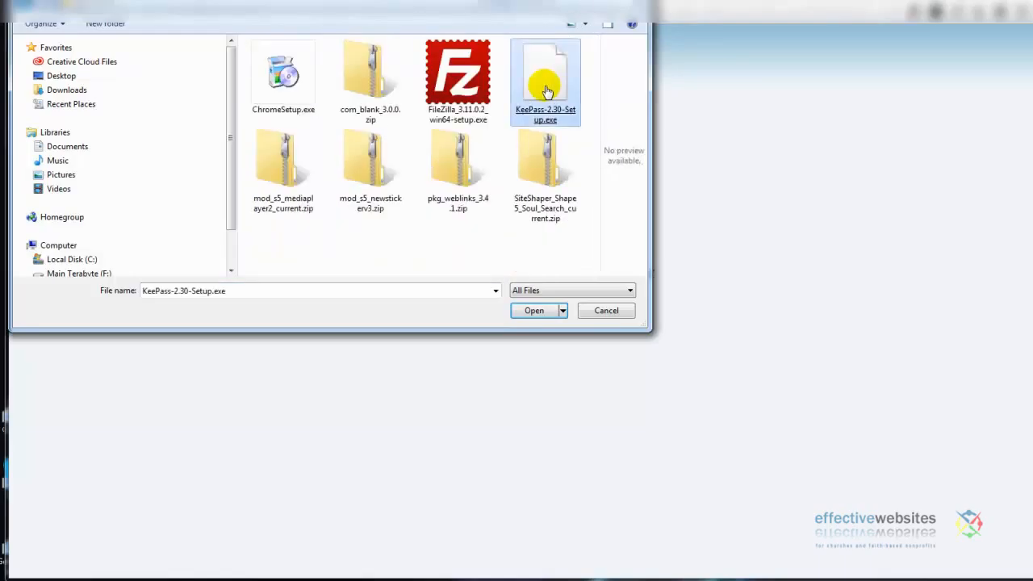
click(565, 221)
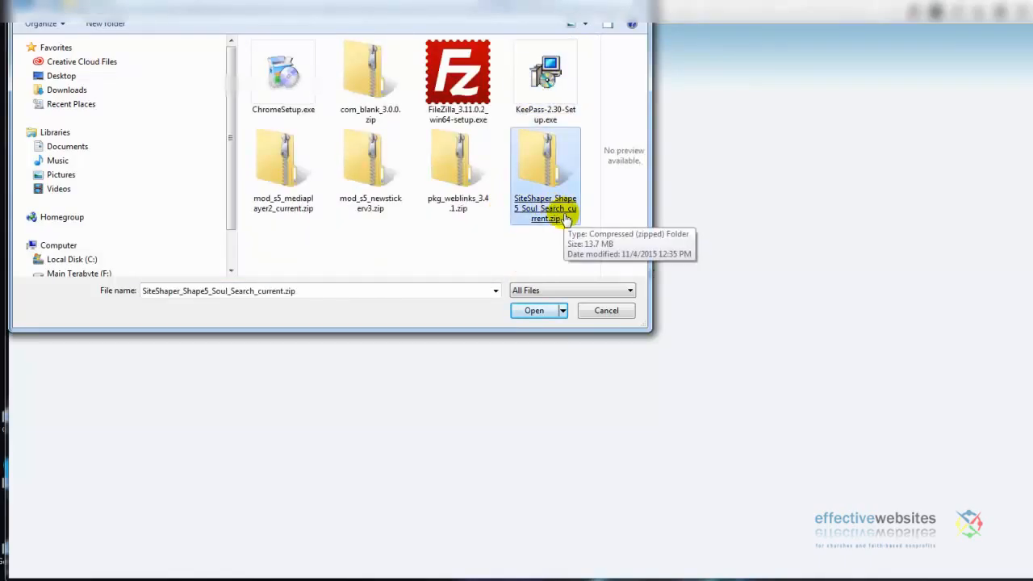
double_click(565, 219)
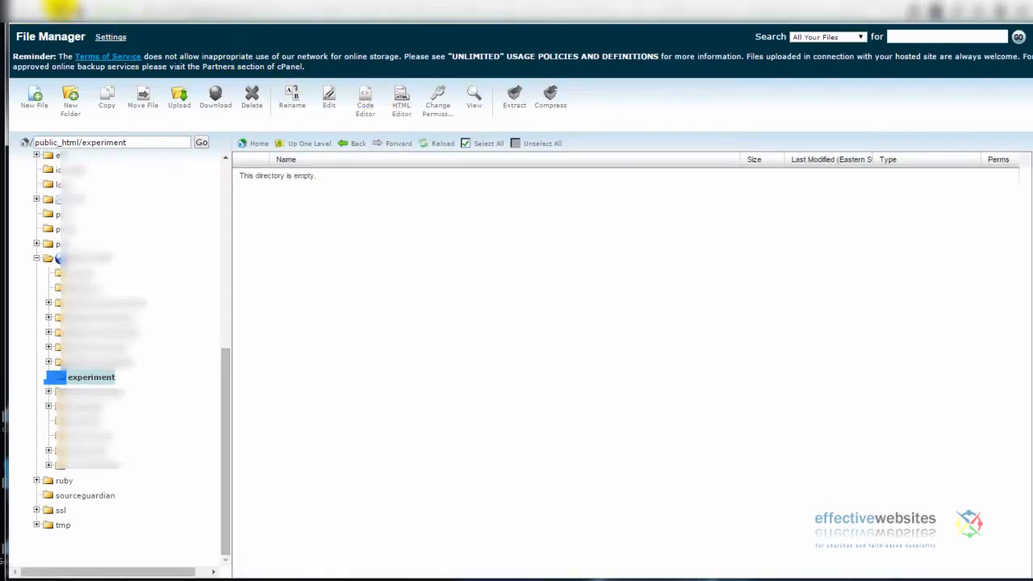
- Extract SiteShaper_Shape5_Soul_Search_current.zip into /public_html/experiment
click(61, 9)
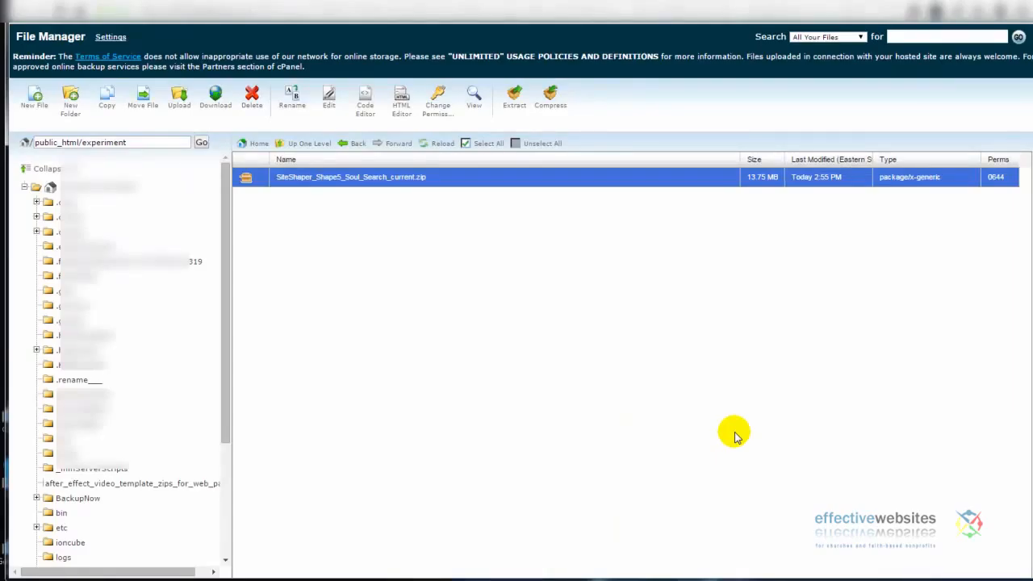
click(247, 179)
click(246, 179)
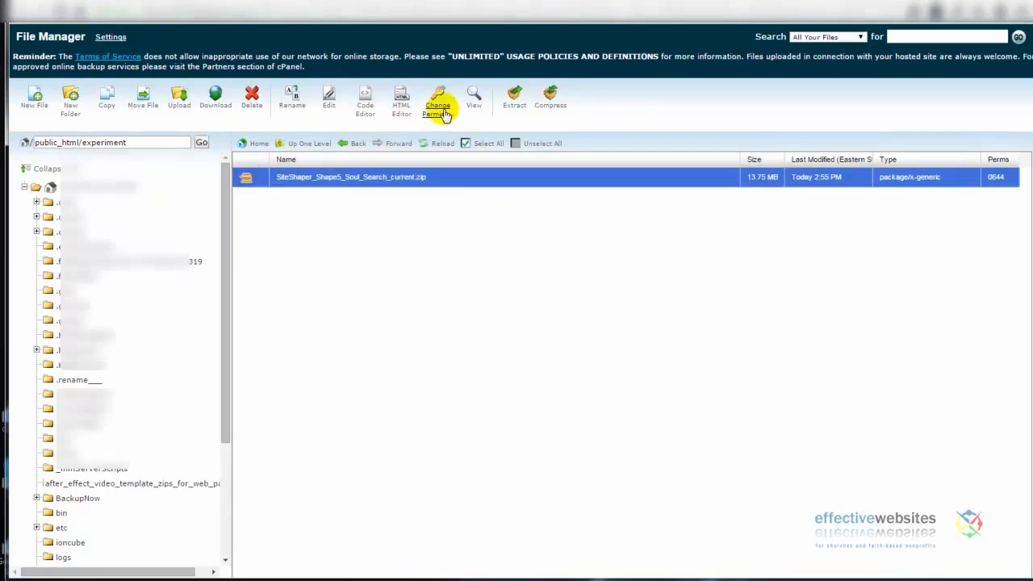
click(515, 97)
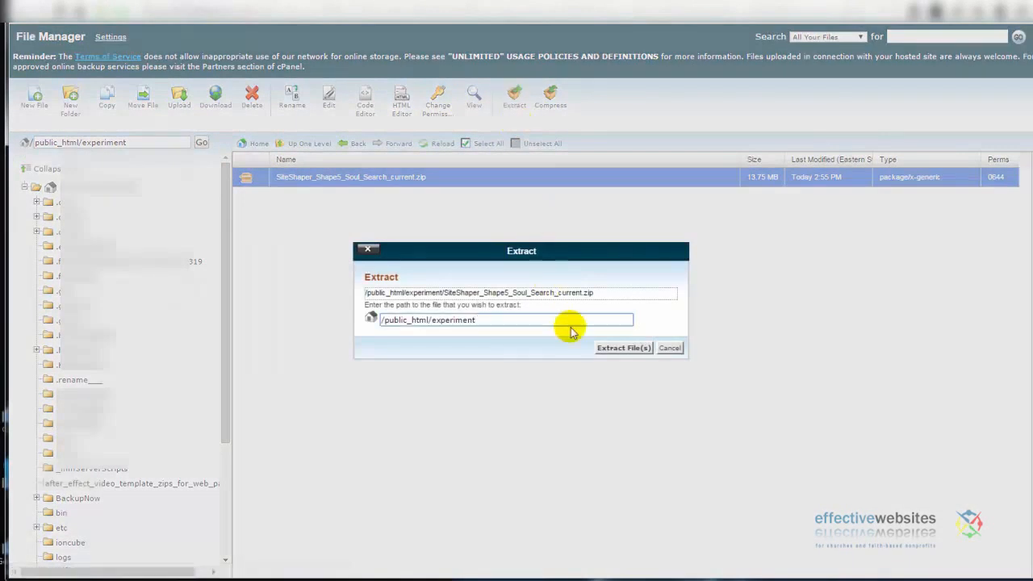
click(623, 348)
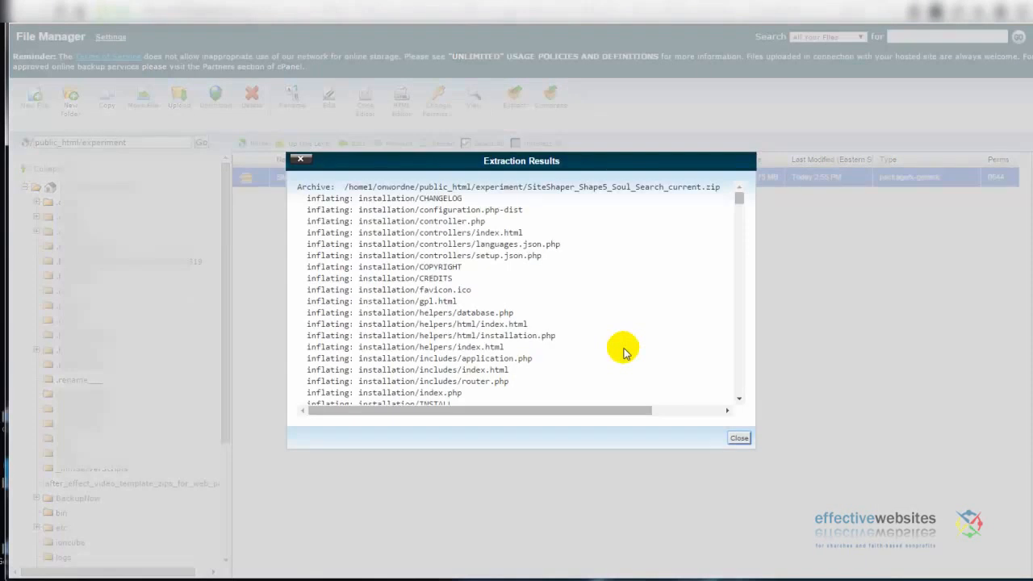
- Close the Extraction Results window
click(300, 159)
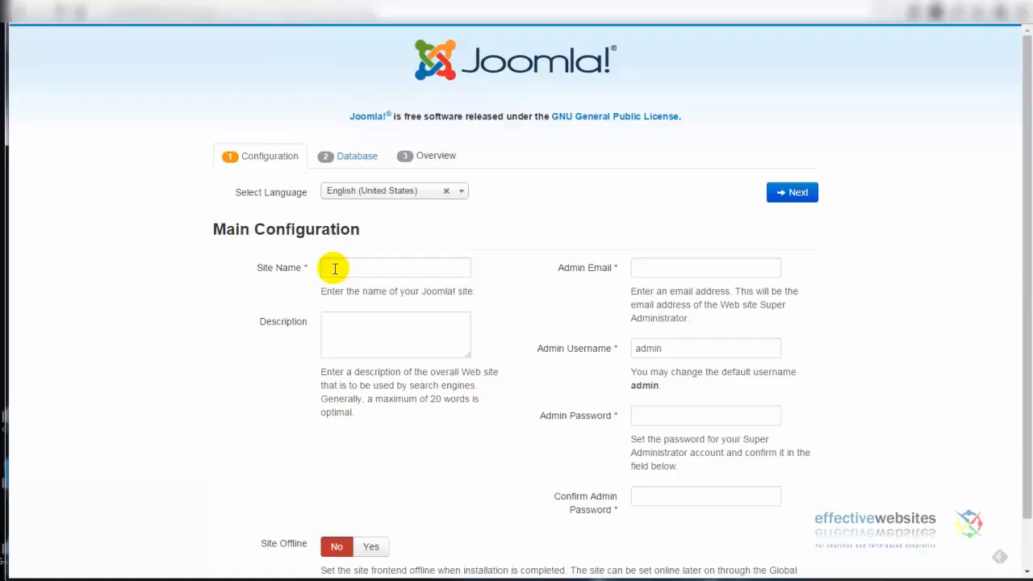
- Enter the site name 'your site goes here' and description 'Your sitline text will go here'
click(335, 268)
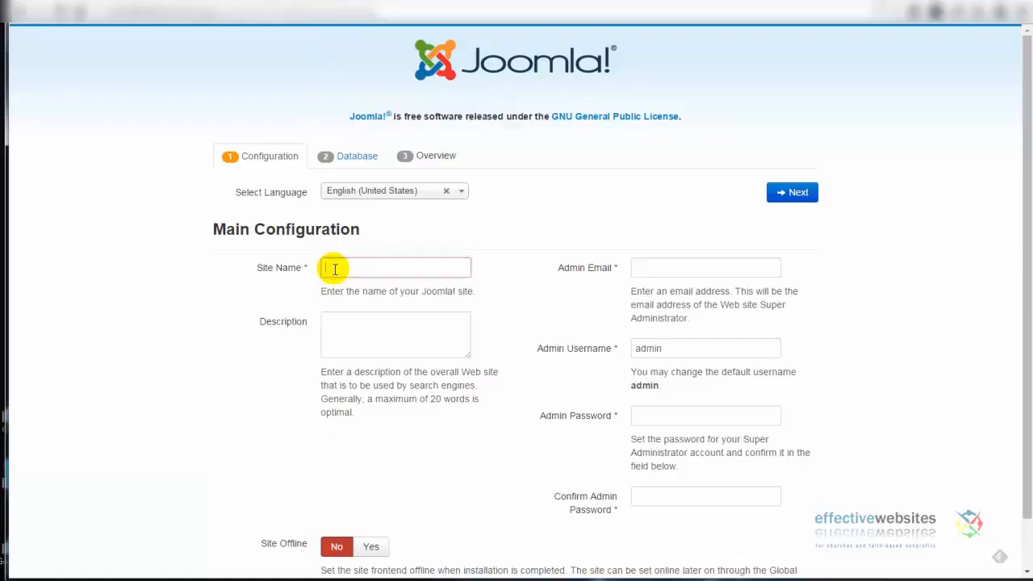
text(your site goes here)
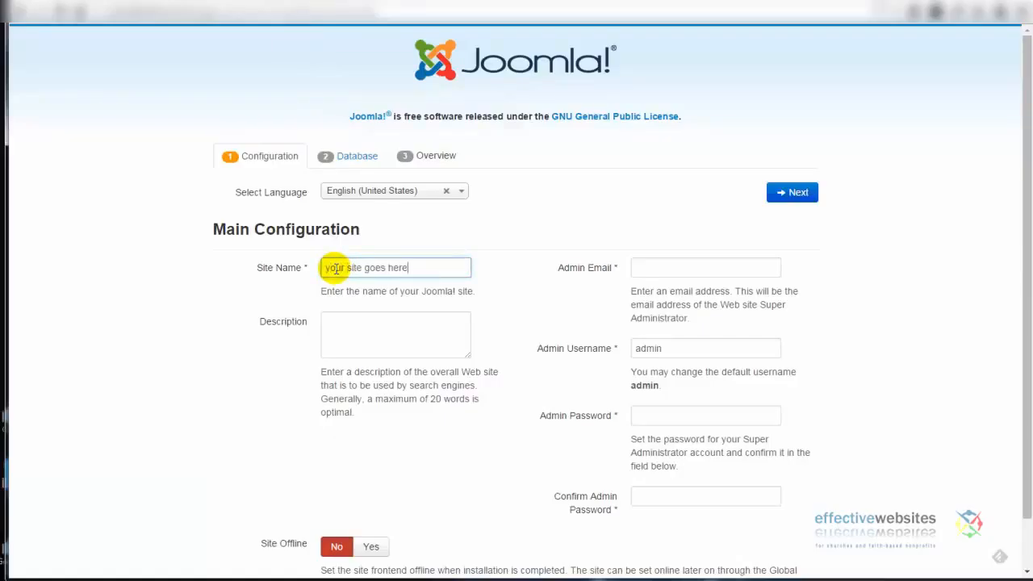
click(352, 322)
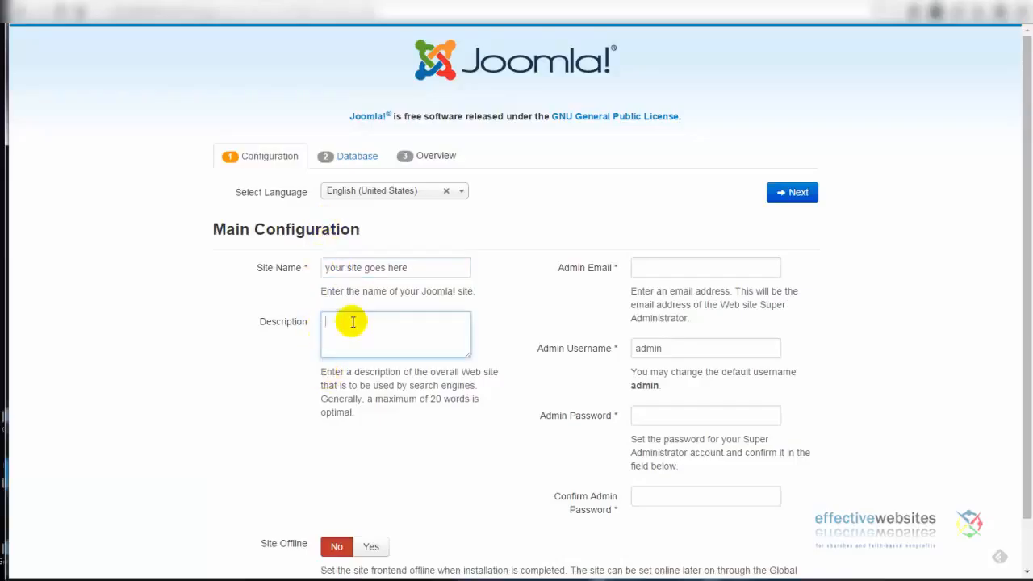
text(Your sit)
text(line text will )
text(go here)
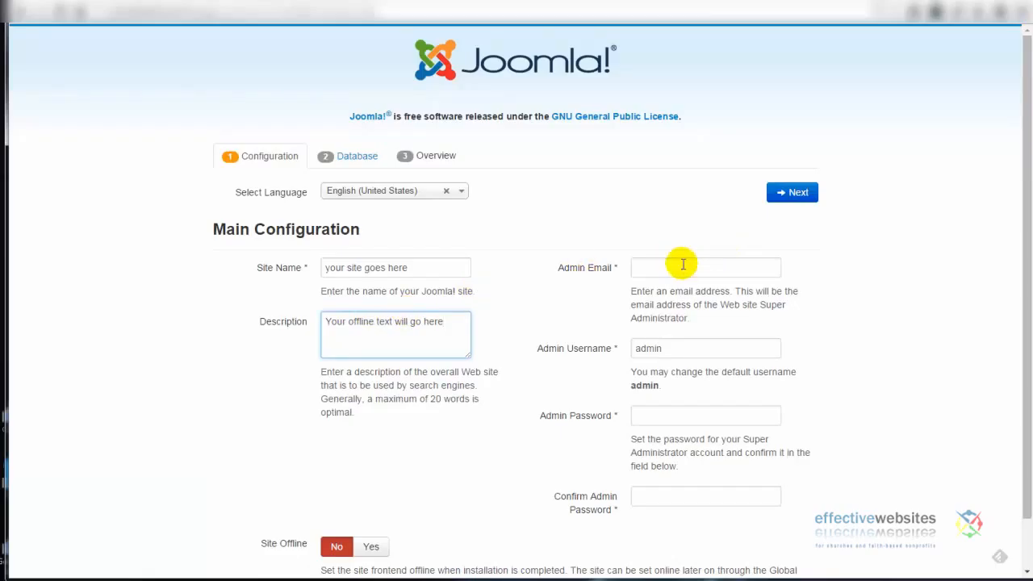
- Fill in the admin email and password twice, set Site Offline to Yes, and continue
click(646, 267)
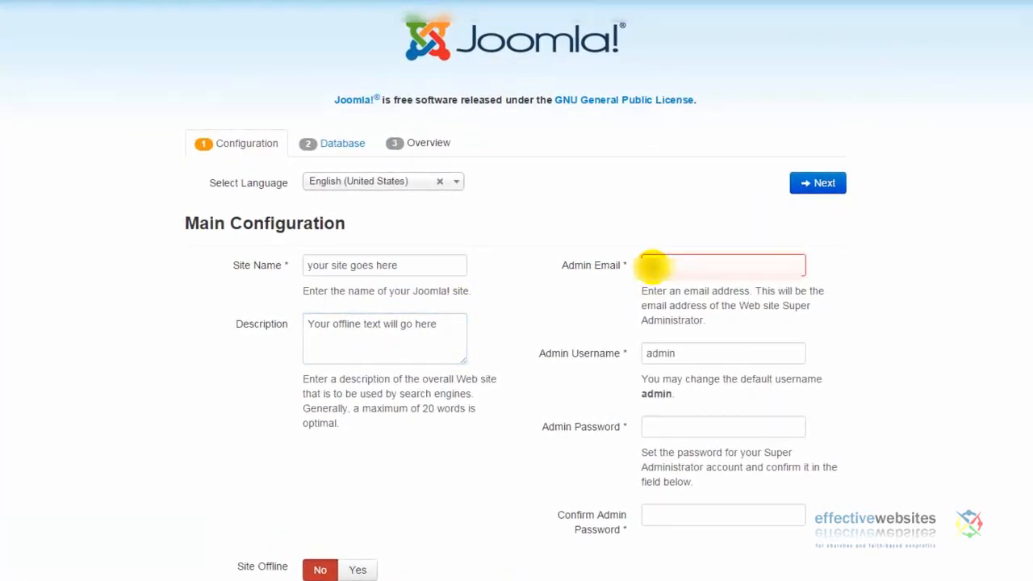
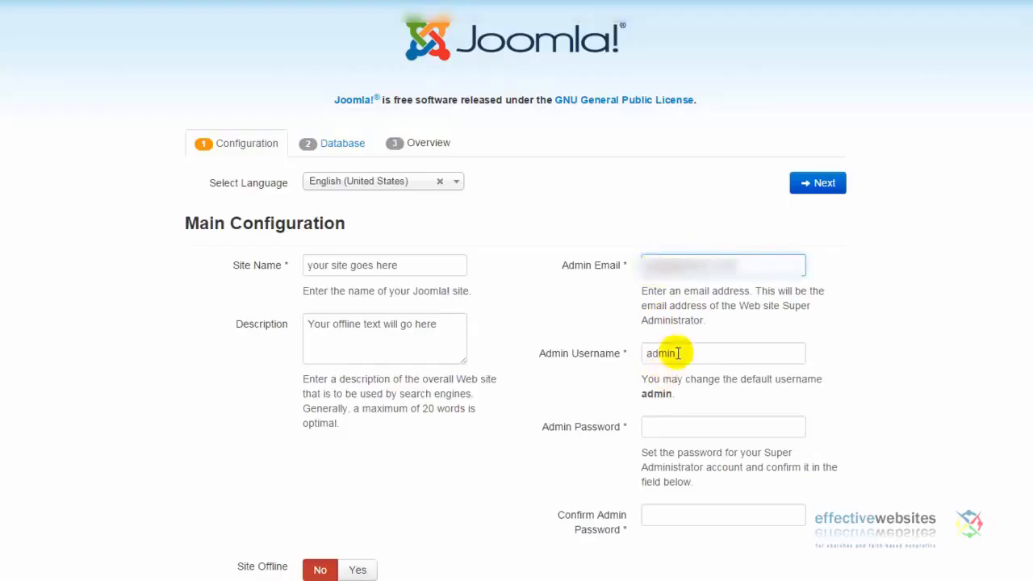
click(660, 424)
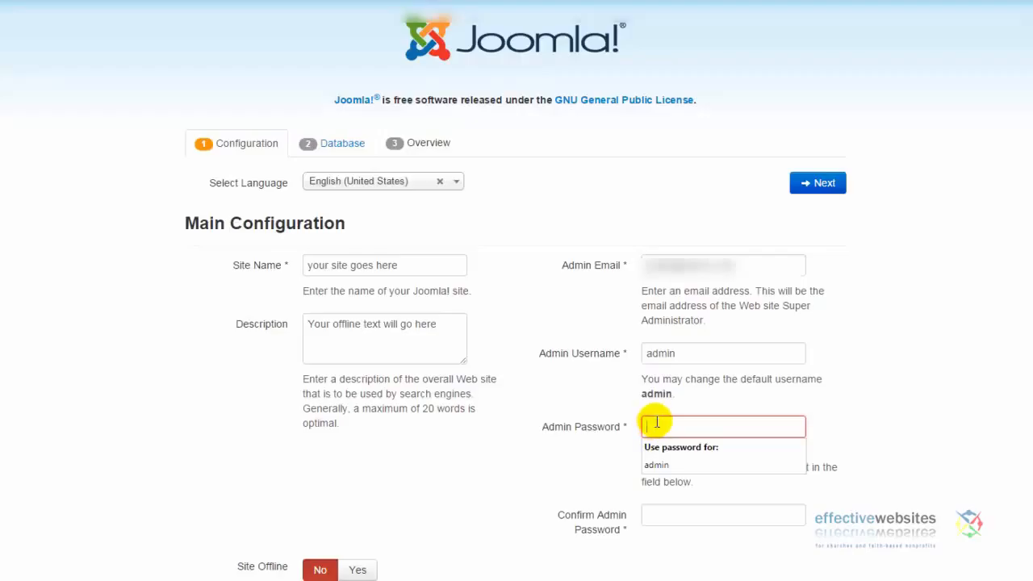
text(*******)
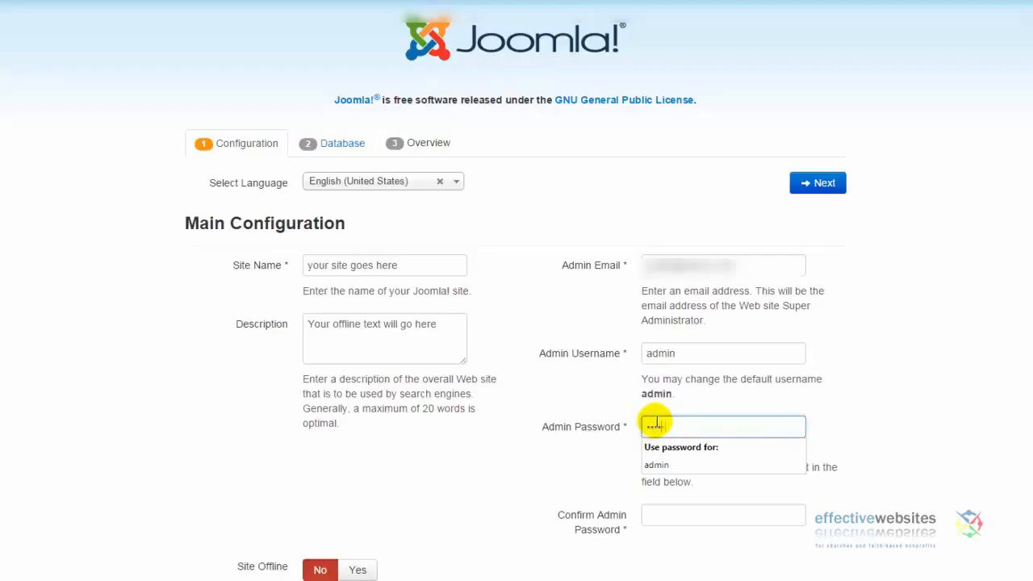
text(****)
click(677, 515)
text(********)
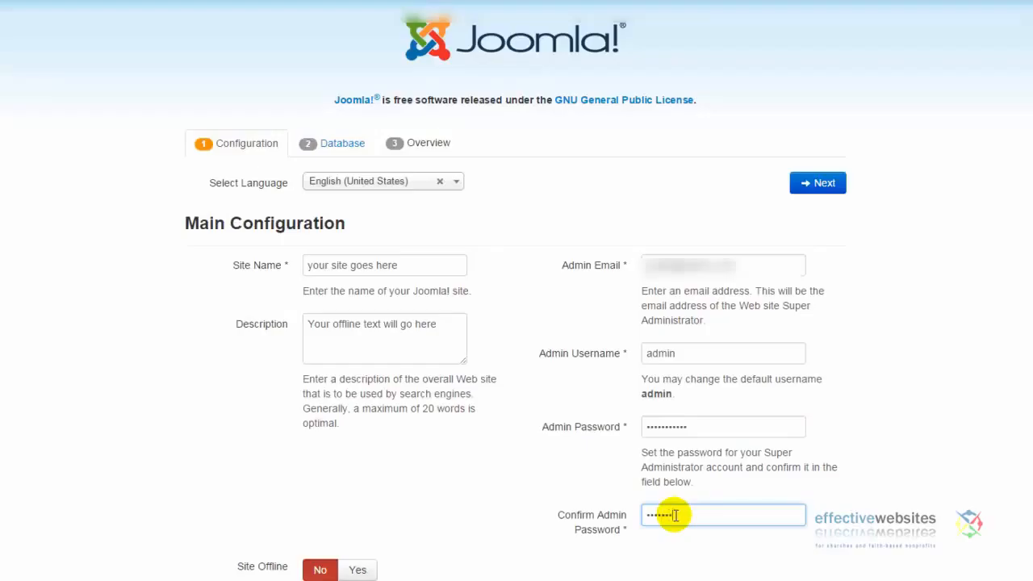
text(***)
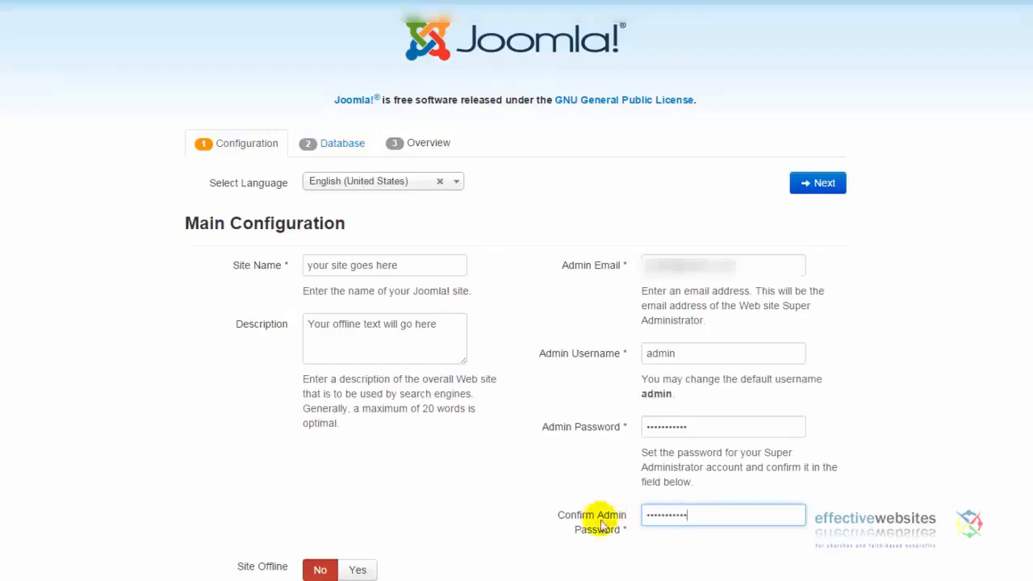
click(359, 570)
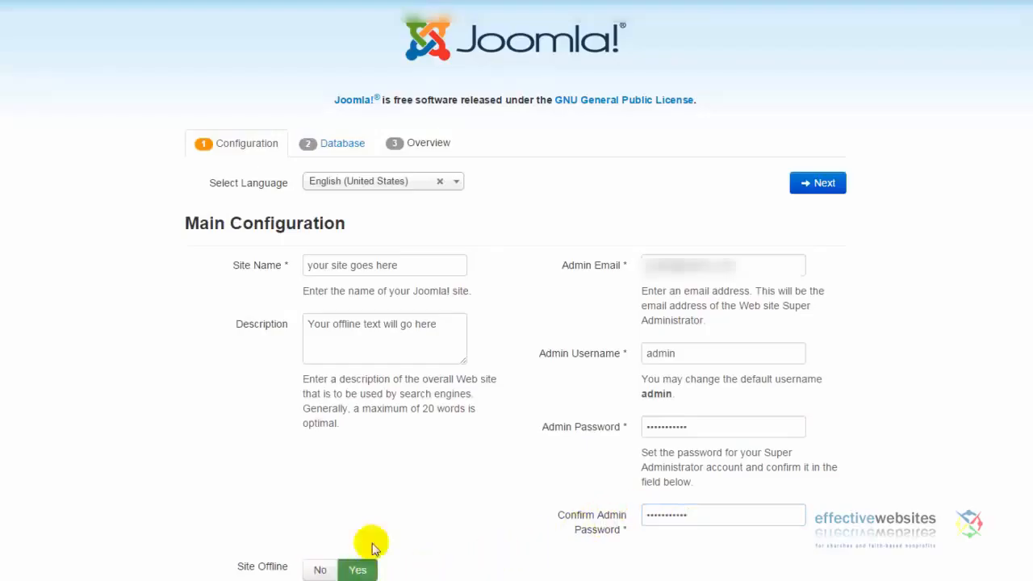
click(820, 183)
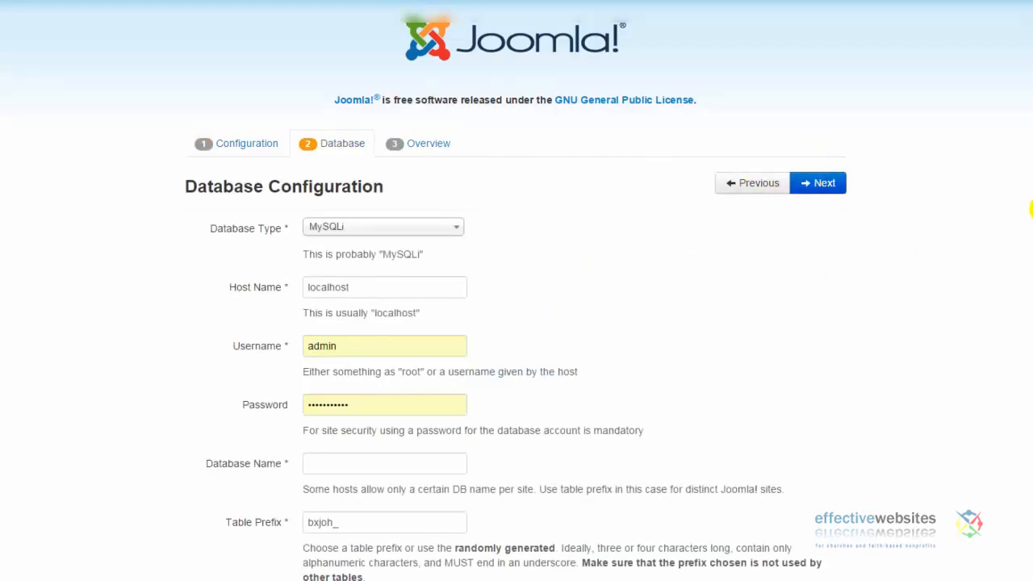
- Replace the database username and password with the cPanel '_nix' user's credentials
scroll(643, 258, down, 1)
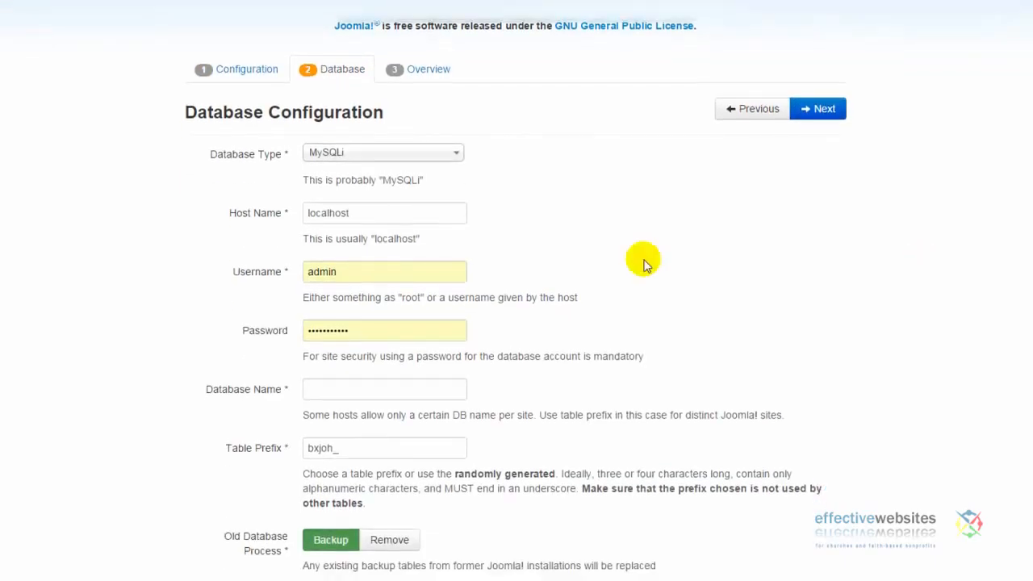
double_click(352, 272)
drag(350, 271, 202, 251)
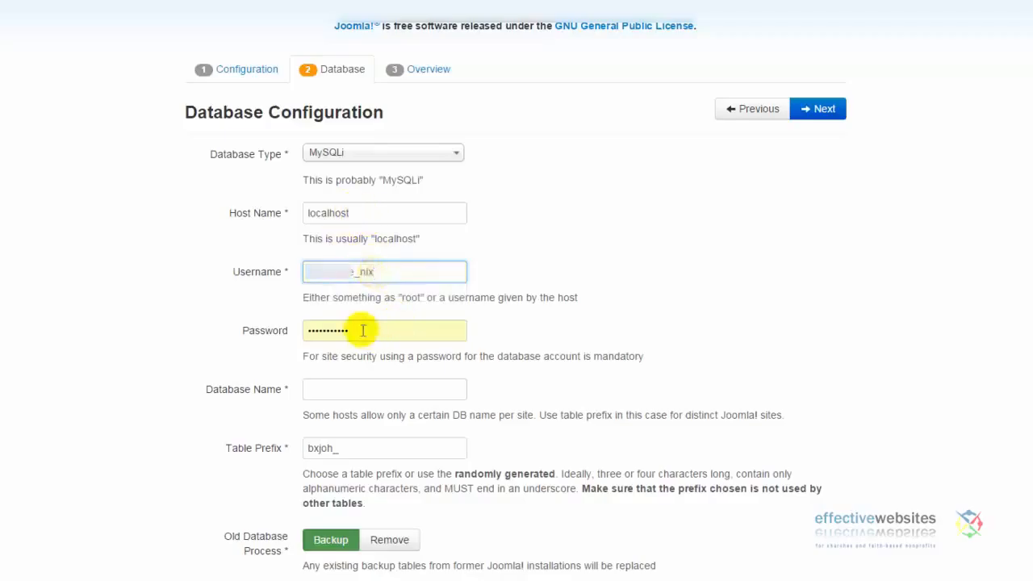
drag(361, 331, 292, 329)
key(BackSpace)
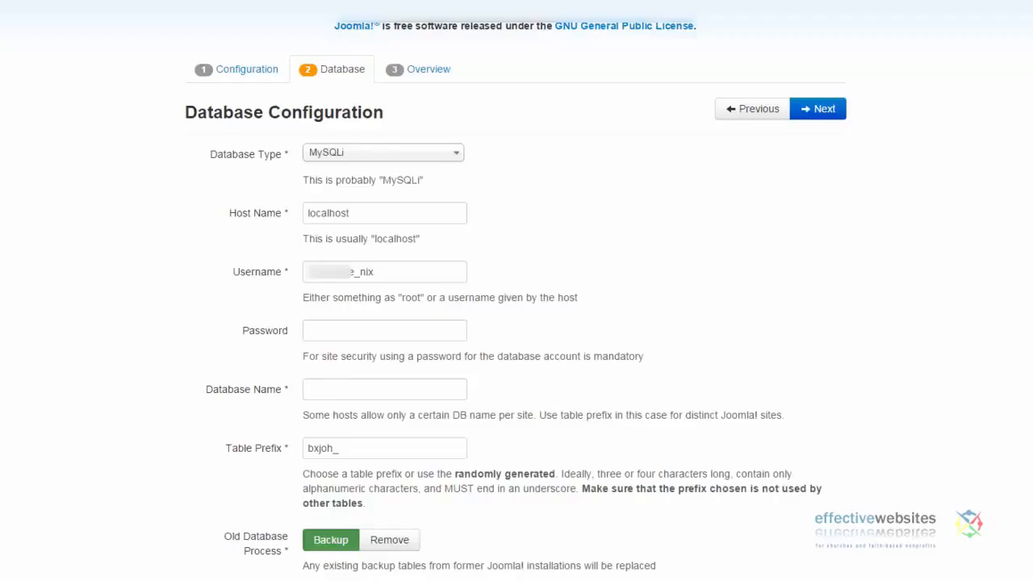
click(323, 328)
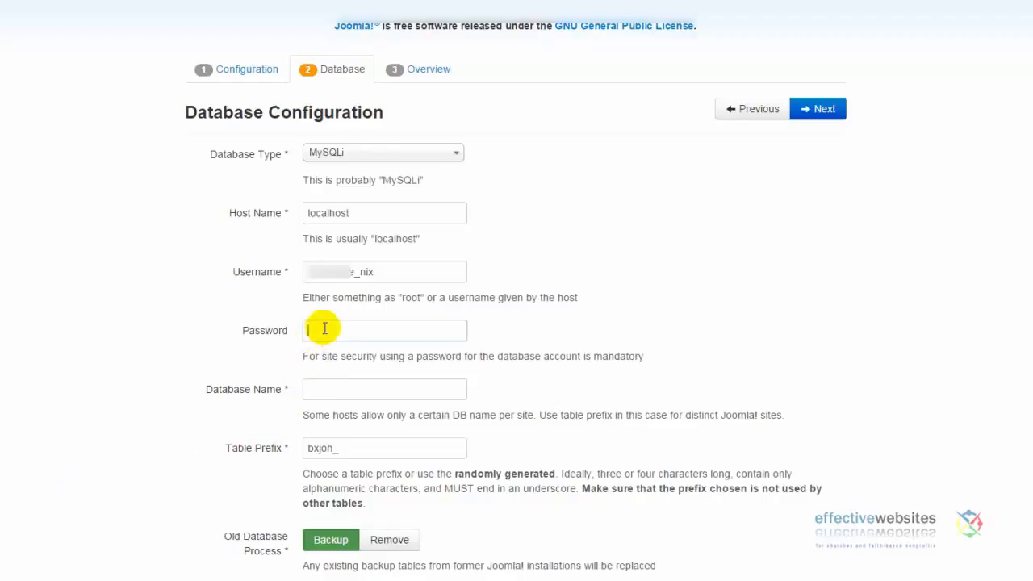
text(••••••••••••)
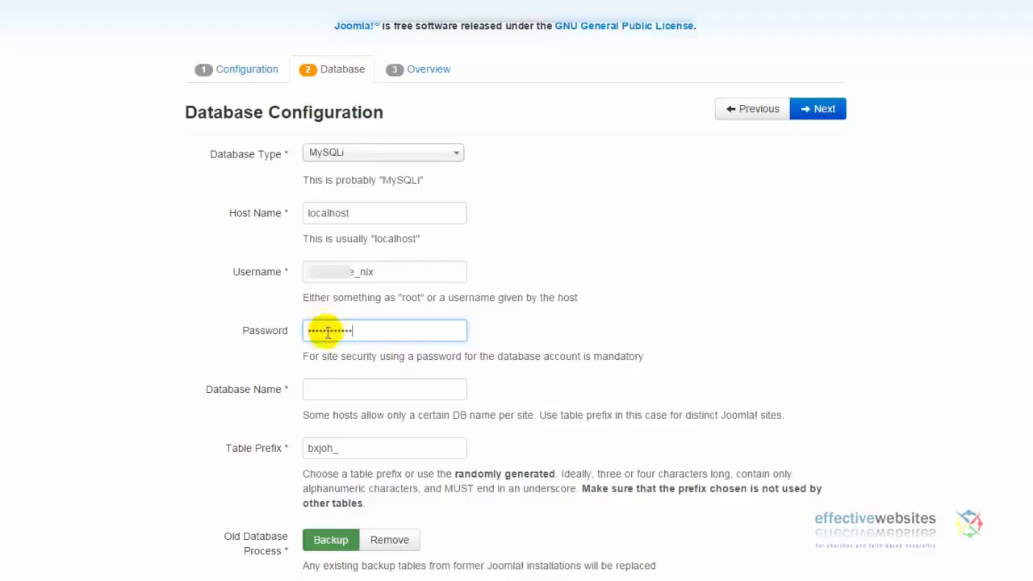
- Enter the '_indi' database name, keep prefix bxjoh_, choose Remove for old tables, and continue
click(320, 386)
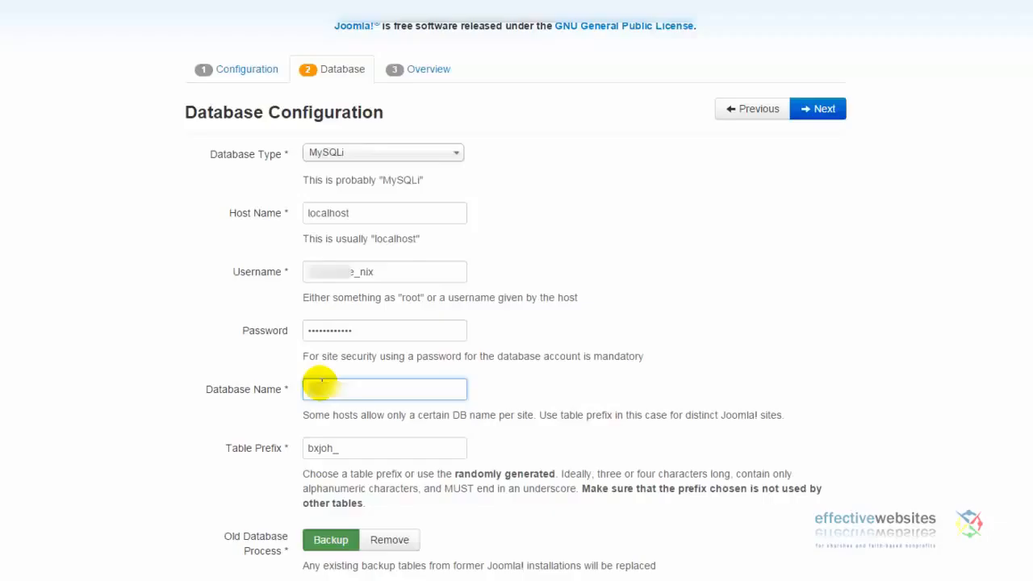
text(•••)
text(•)
text(••)
text(indi)
double_click(347, 449)
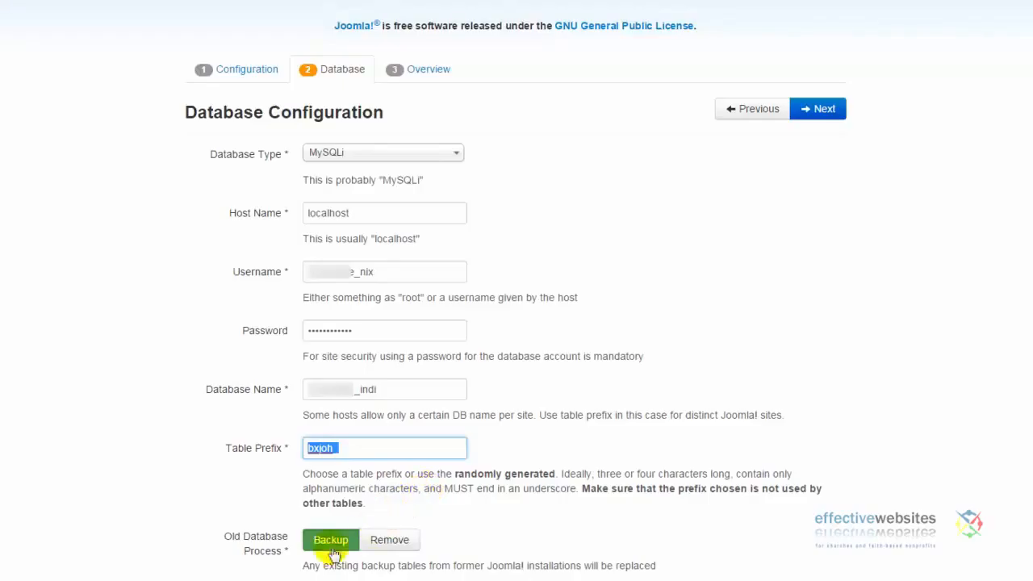
click(389, 540)
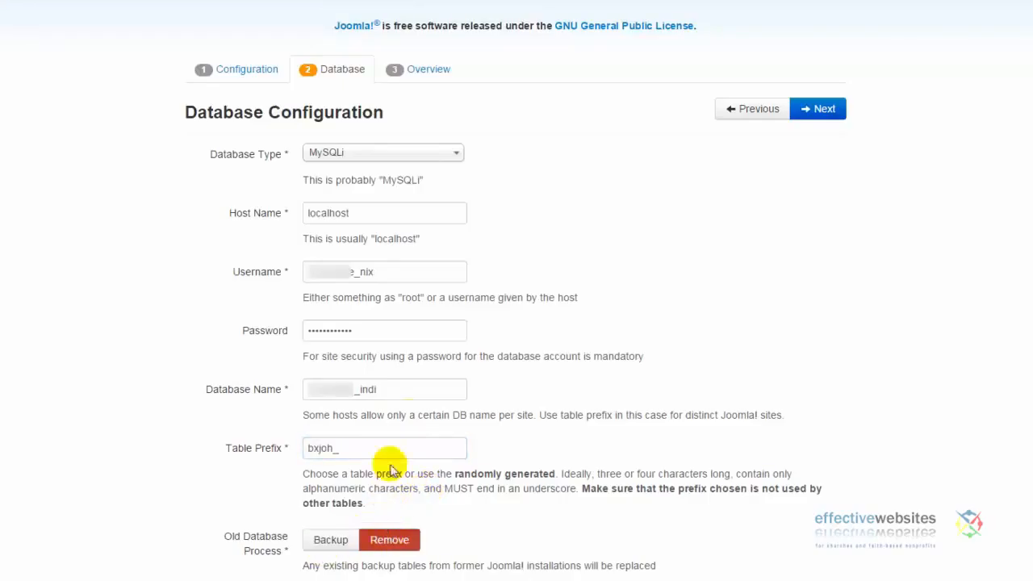
click(824, 109)
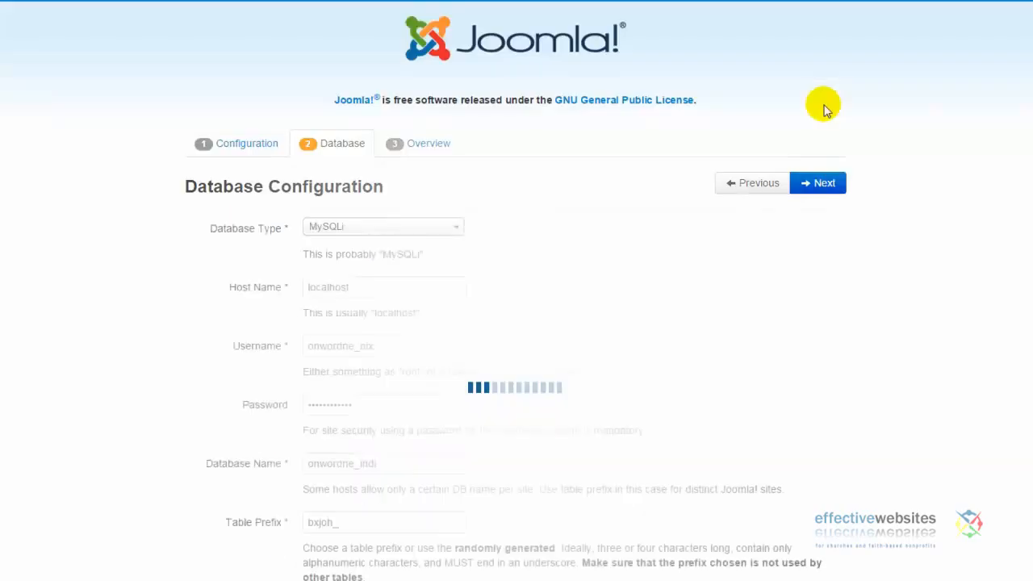
- Look over the Overview page's settings and pre-installation checks, then launch the Joomla install
scroll(1006, 168, down, 2)
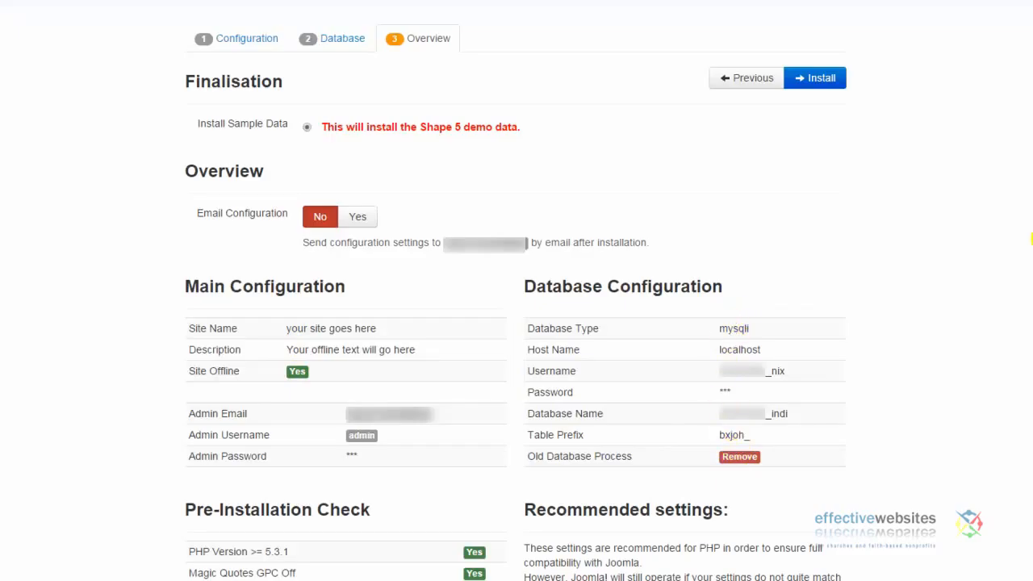
scroll(517, 293, down, 1)
scroll(516, 293, down, 3)
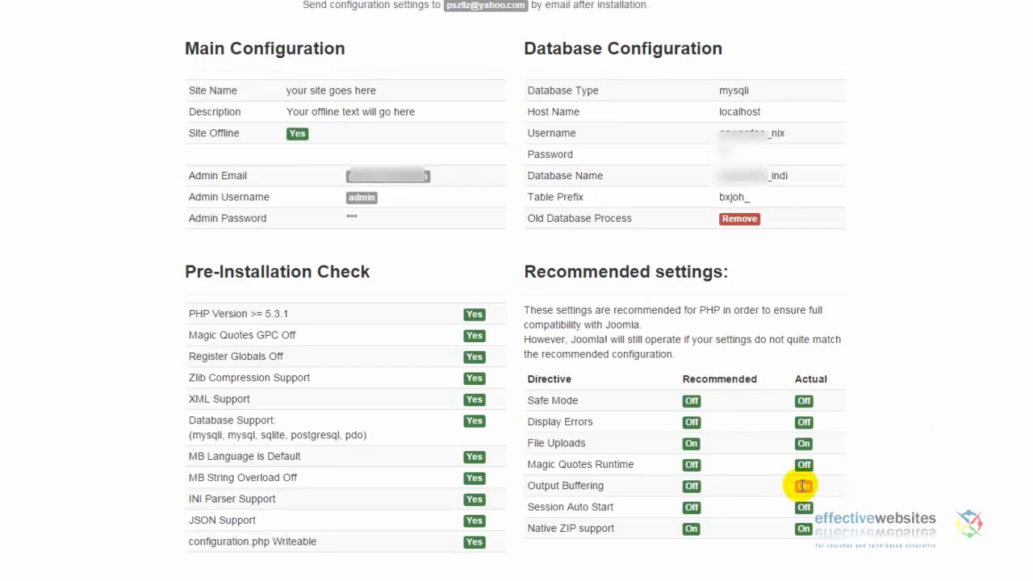
scroll(516, 290, up, 3)
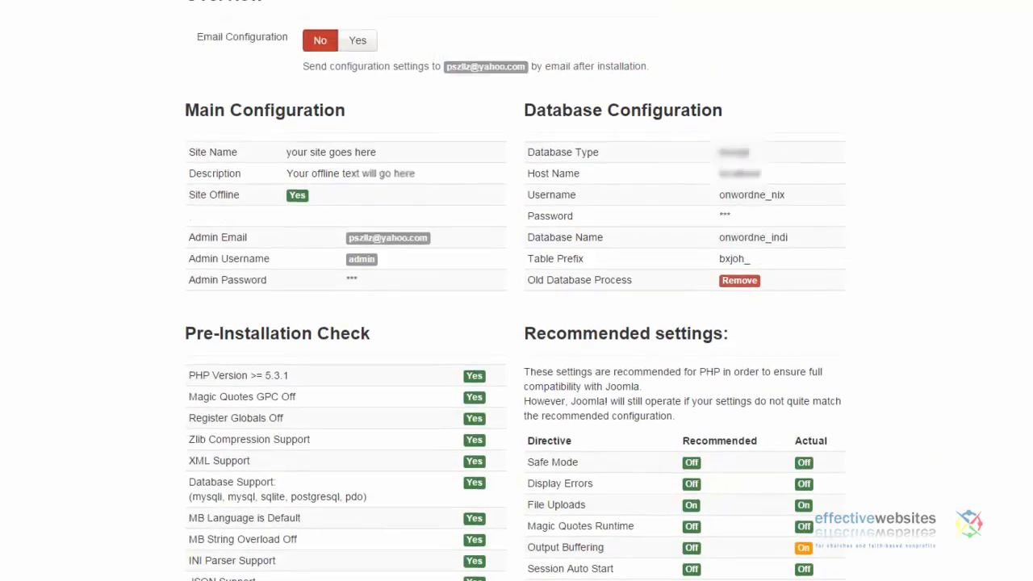
scroll(516, 290, up, 2)
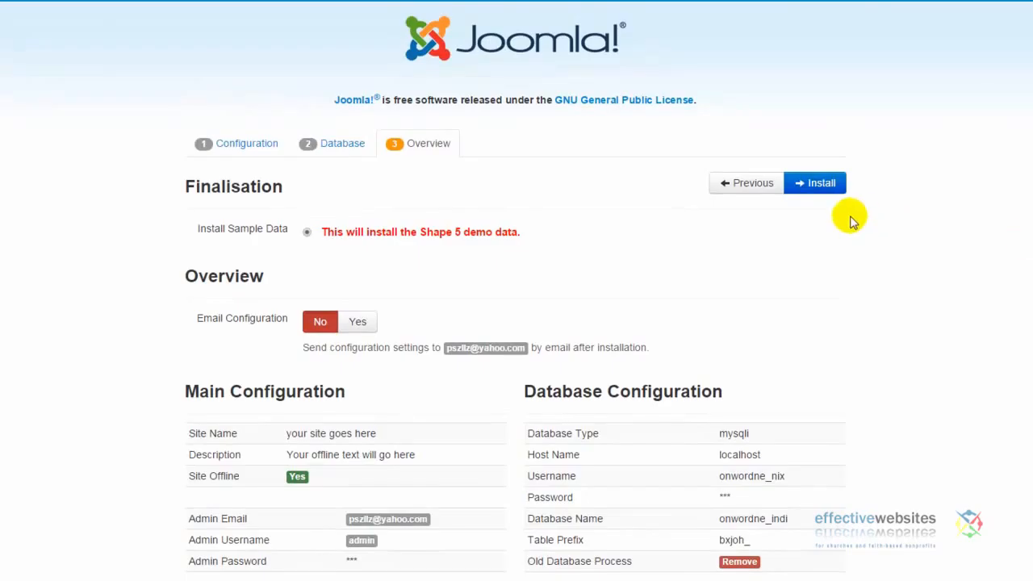
click(813, 184)
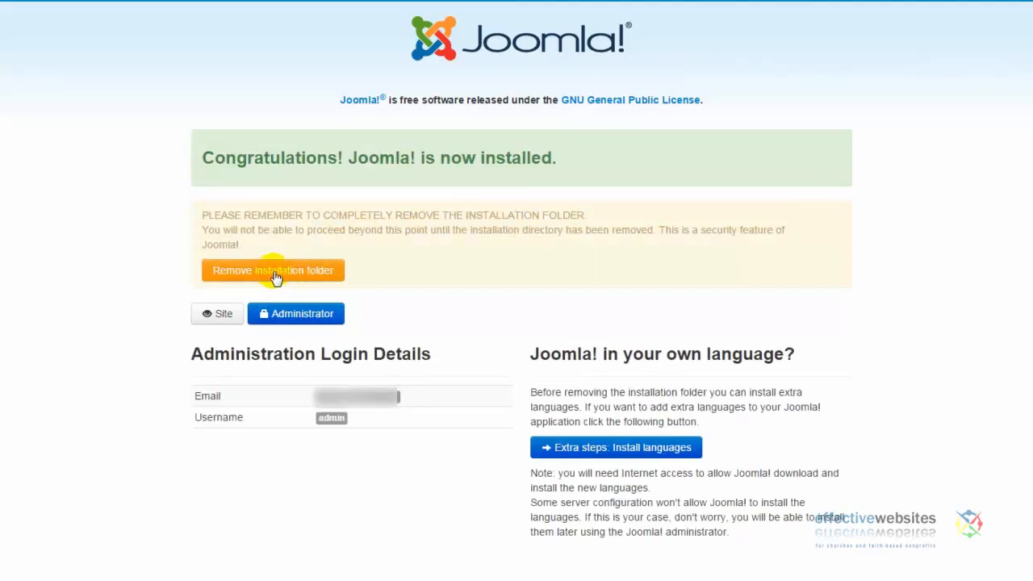
- Remove the installation folder and go to the Joomla administrator login page
click(274, 272)
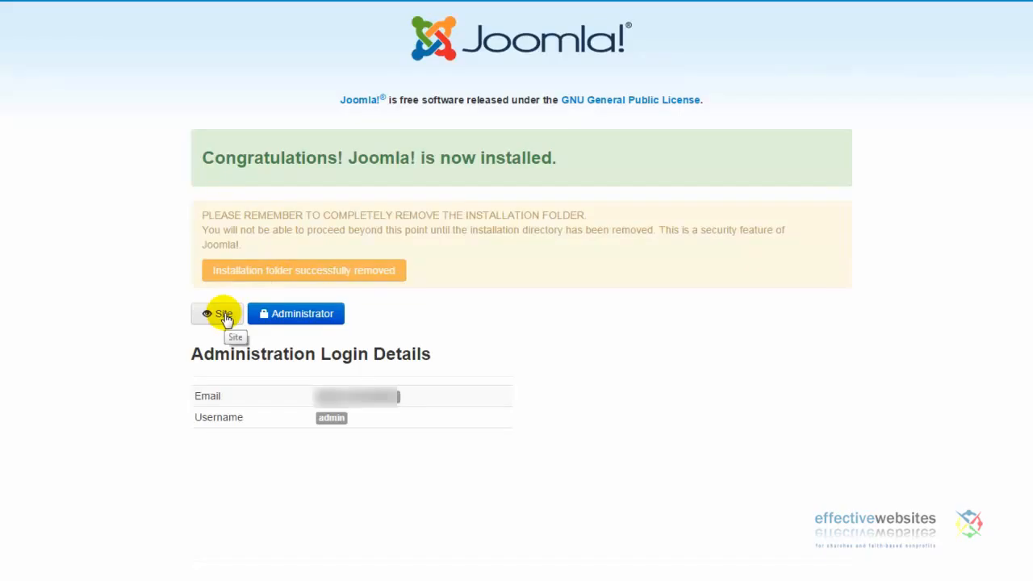
click(290, 319)
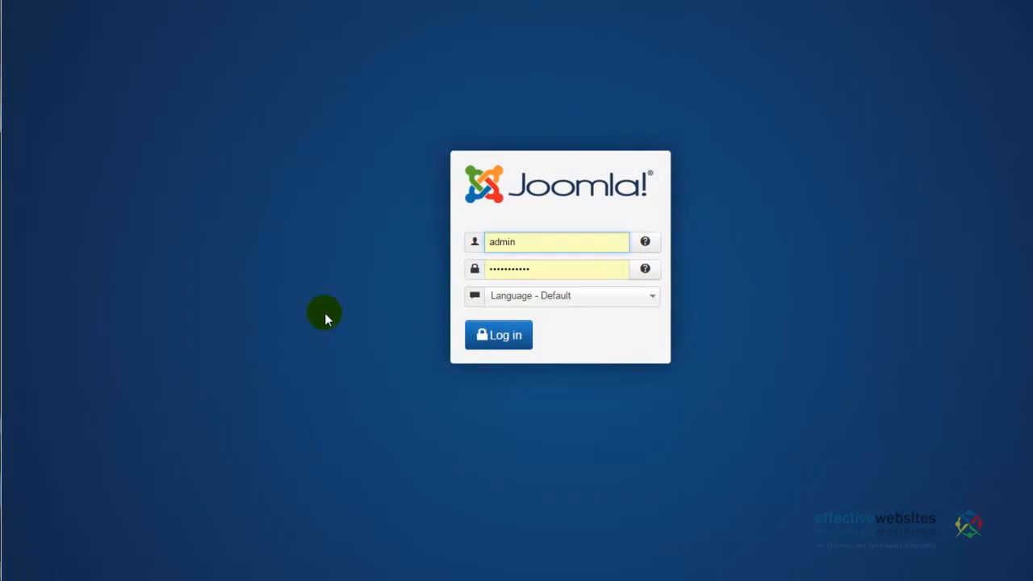
- Log in with the autofilled admin credentials and look over the Control Panel dashboard
click(487, 339)
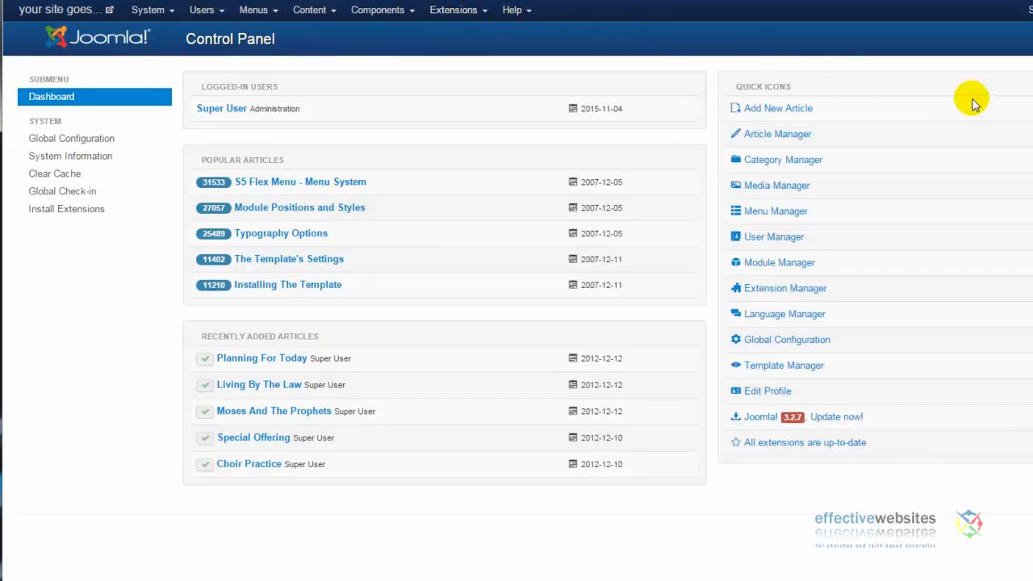
scroll(516, 252, down, 1)
scroll(516, 251, up, 1)
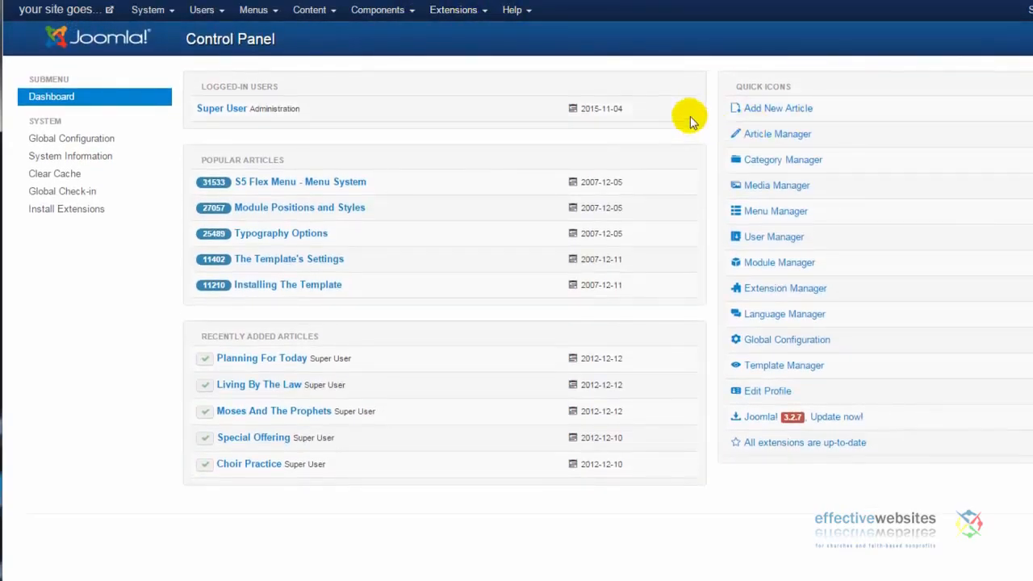